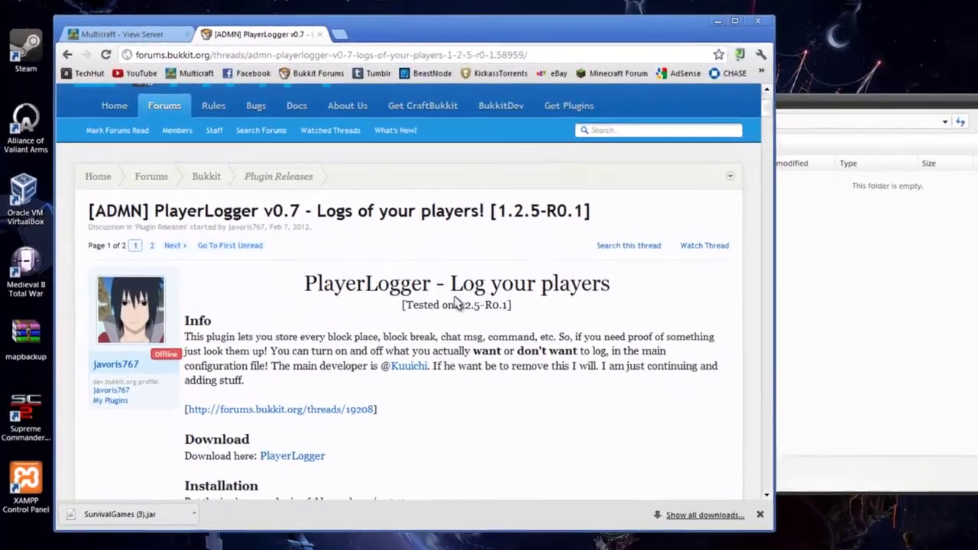
- Review the PlayerLogger forum page's description, configuration options and log example
scroll(335, 256, down, 5)
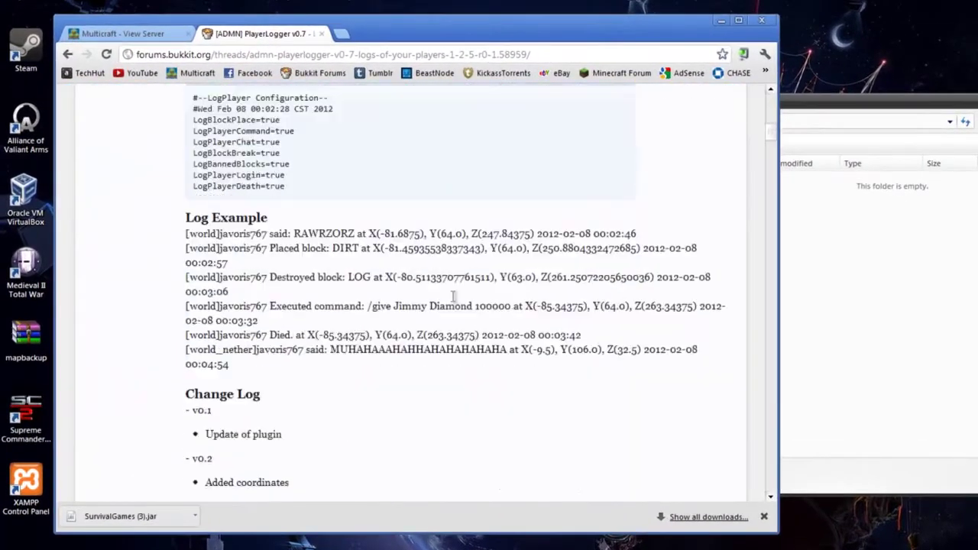
scroll(252, 245, up, 1)
scroll(381, 285, up, 5)
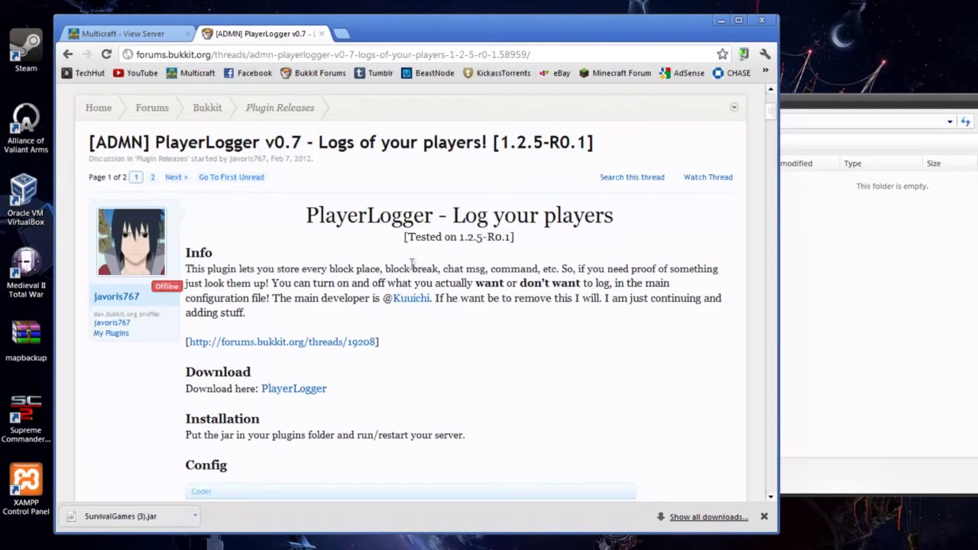
scroll(405, 268, down, 3)
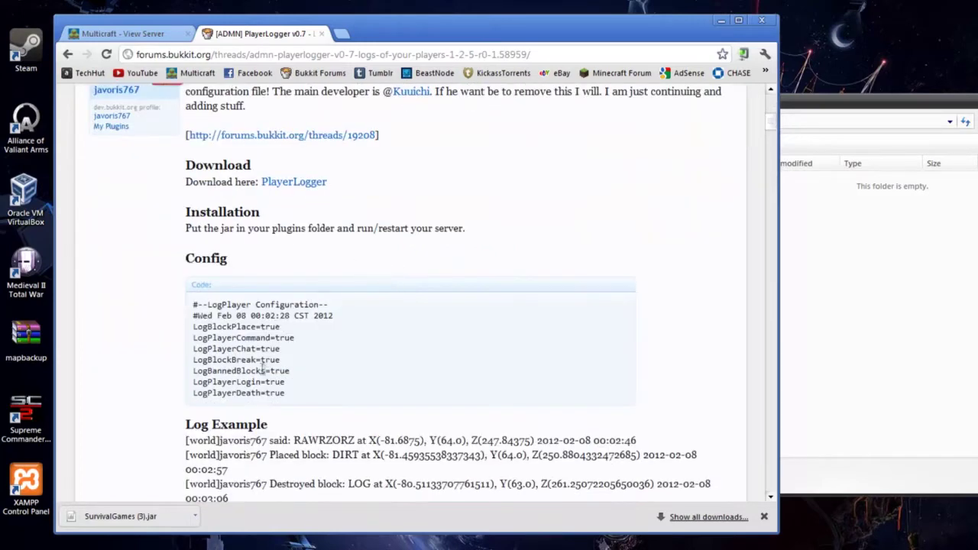
drag(314, 393, 197, 314)
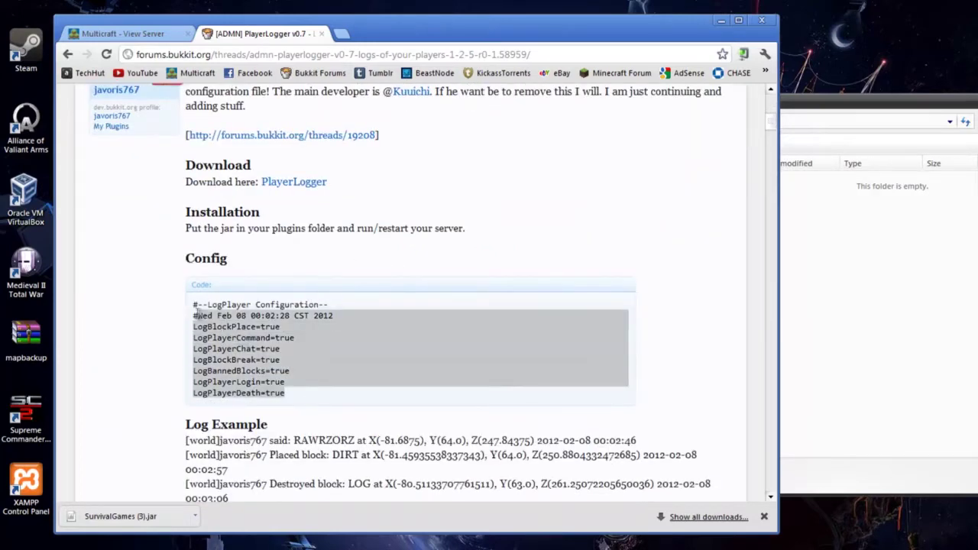
click(474, 231)
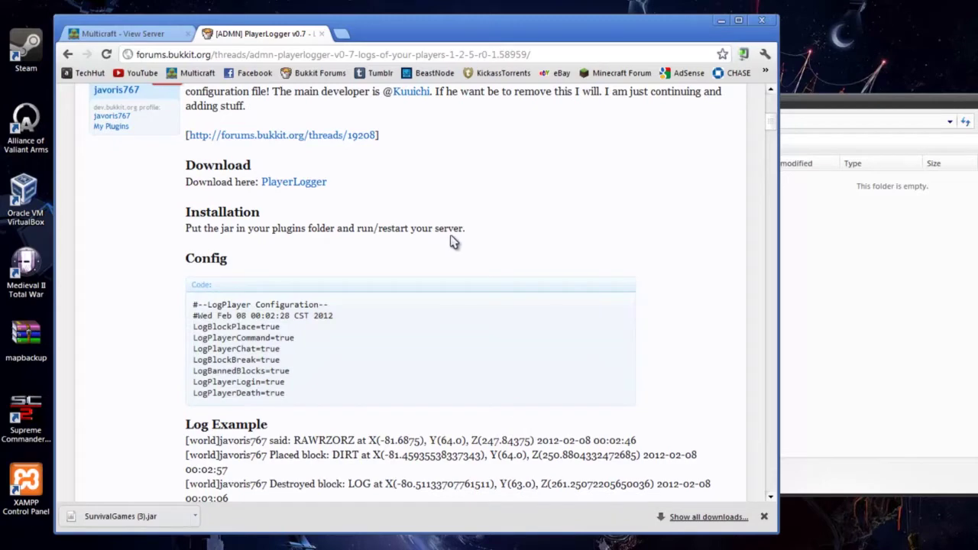
- Download PlayerLogger.jar from the forum page, keep the file and copy it into the server's plugins folder
click(306, 188)
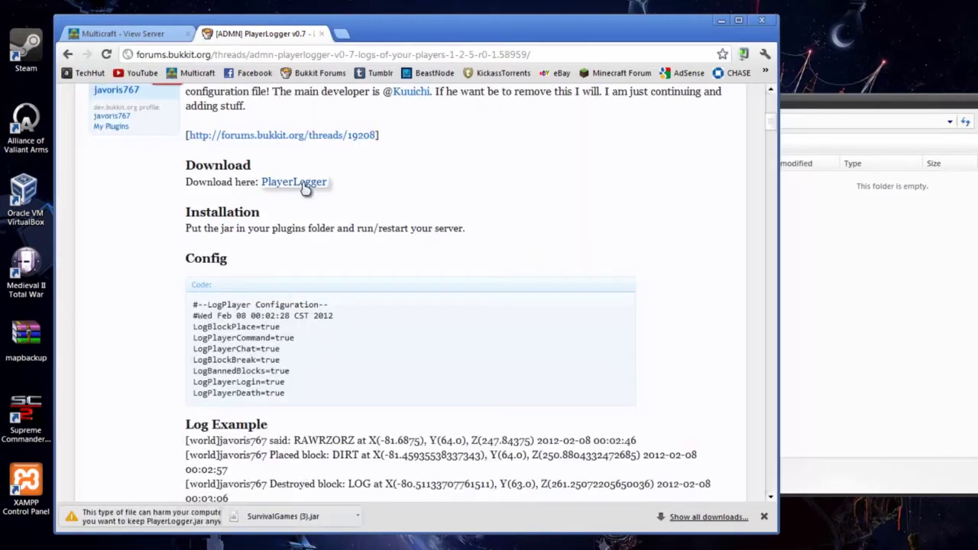
click(278, 517)
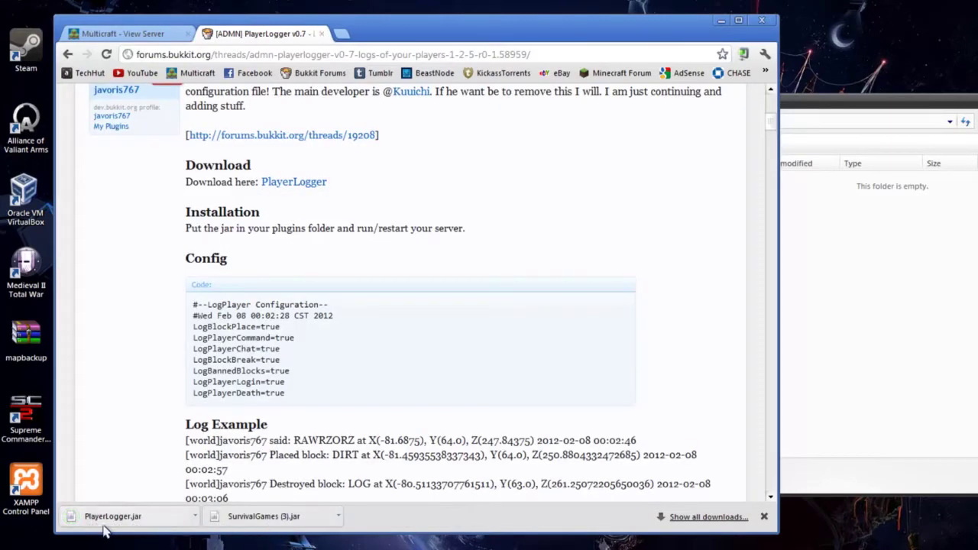
scroll(677, 382, down, 1)
click(858, 227)
key(ctrl+v)
- Start the server with the launch batch file in the Server folder, then shut it down with the stop command
click(558, 121)
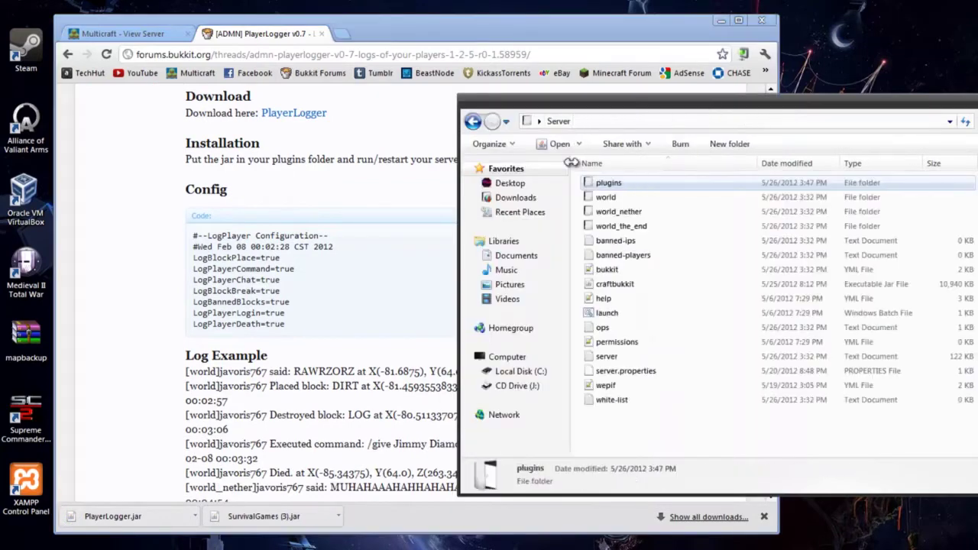
double_click(605, 309)
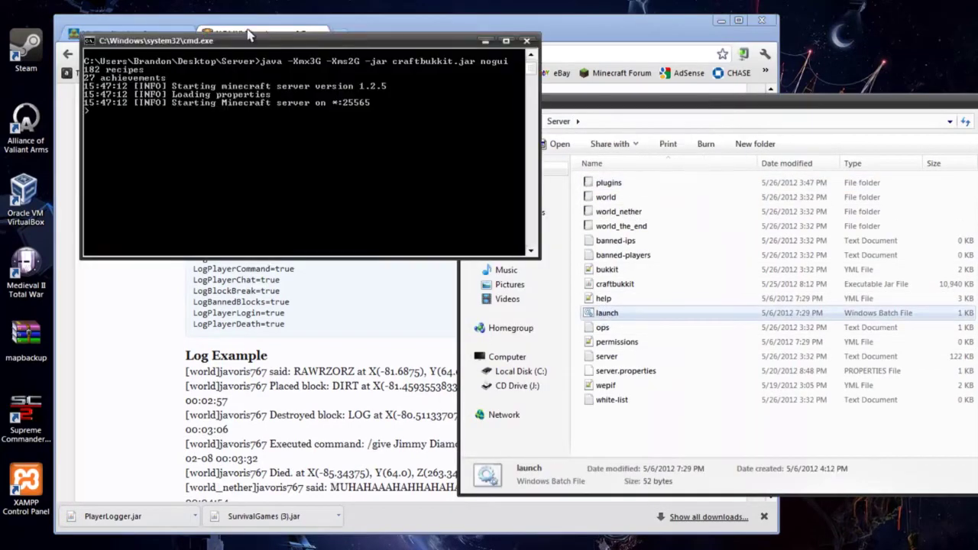
drag(278, 43, 928, 2)
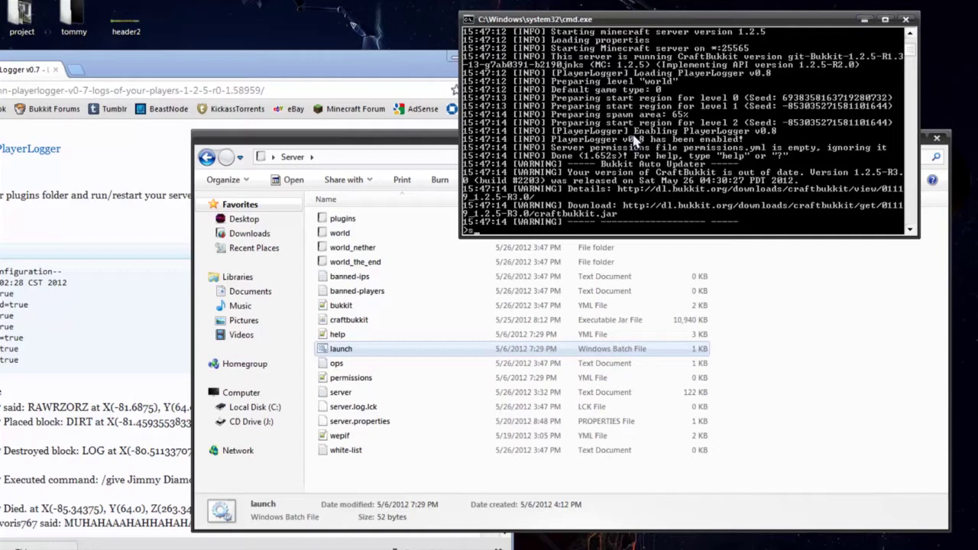
text(stop)
key(Return)
key(Return)
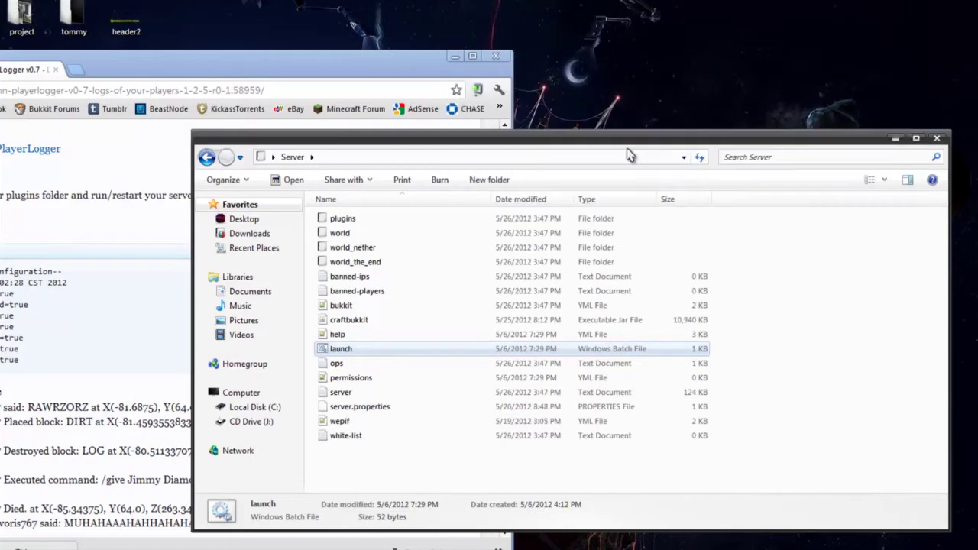
- Open config.properties from the PlayerLogger folder inside plugins in Notepad++
double_click(351, 220)
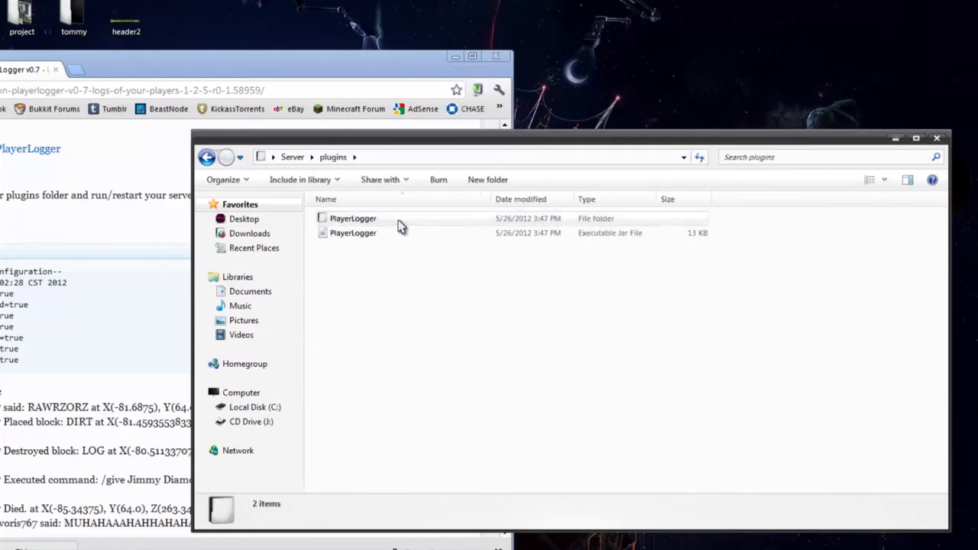
double_click(396, 222)
right_click(380, 236)
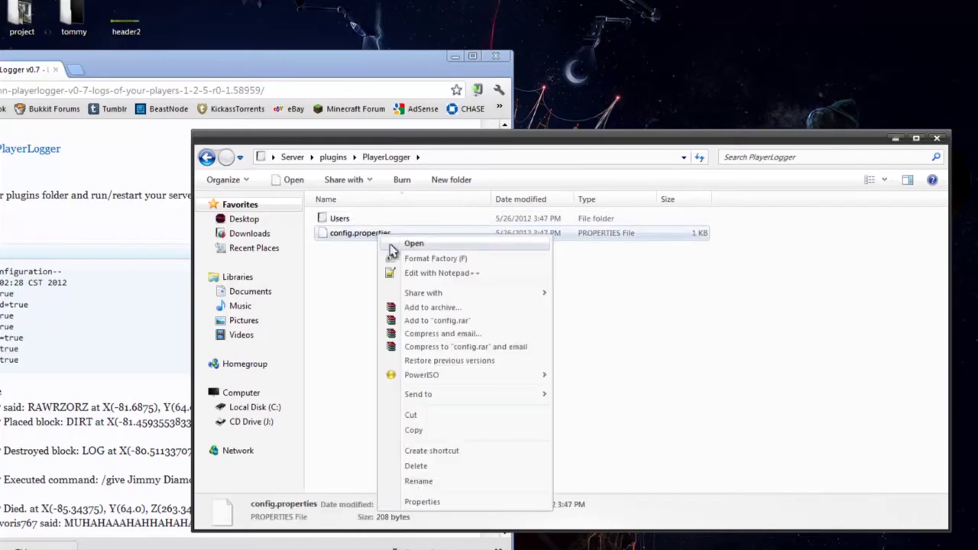
click(457, 277)
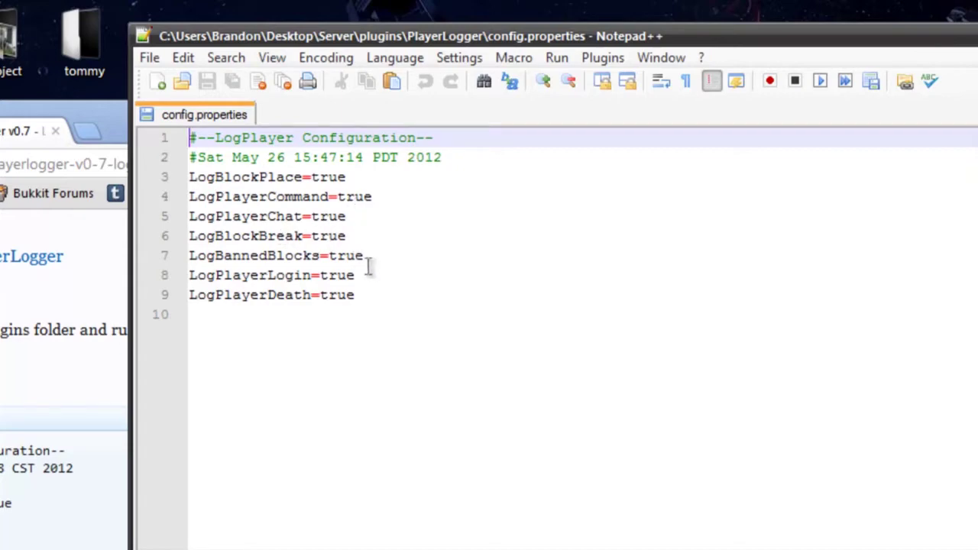
- Set LogPlayerLogin and LogPlayerDeath to false in config.properties, then save and close the file
double_click(343, 275)
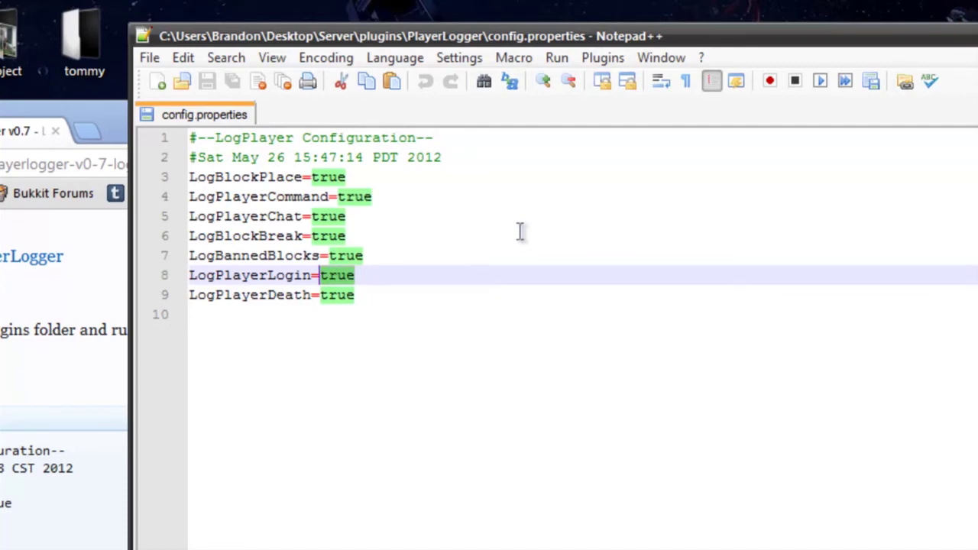
text(fals)
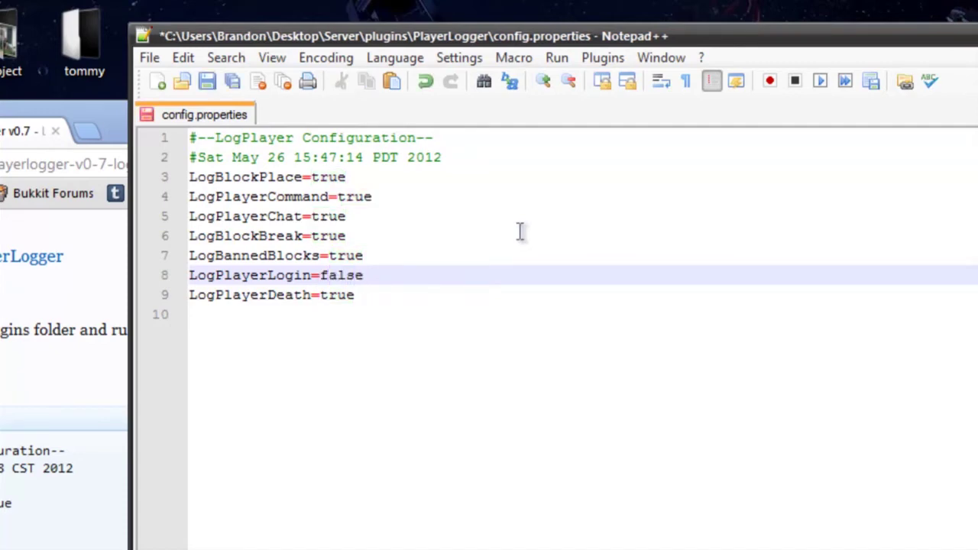
drag(356, 295, 321, 295)
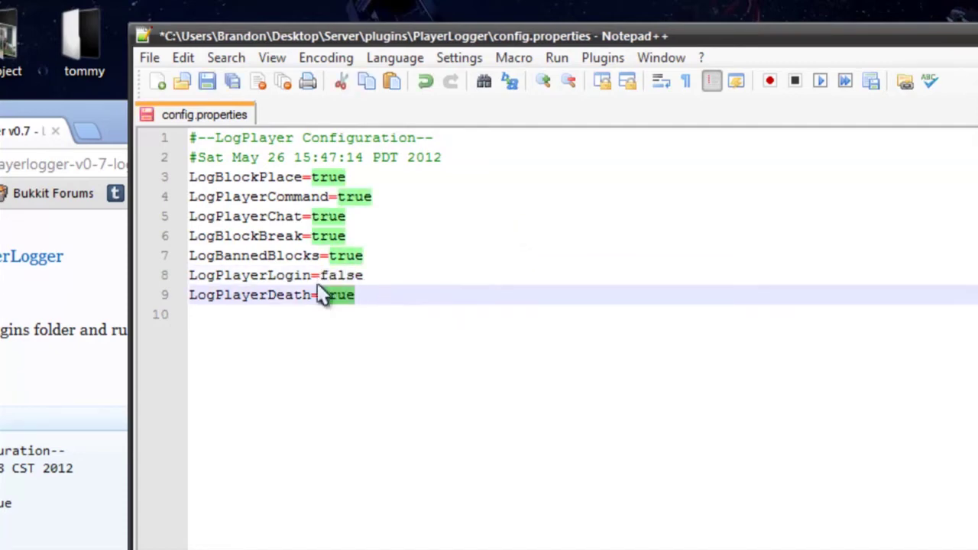
text(fals)
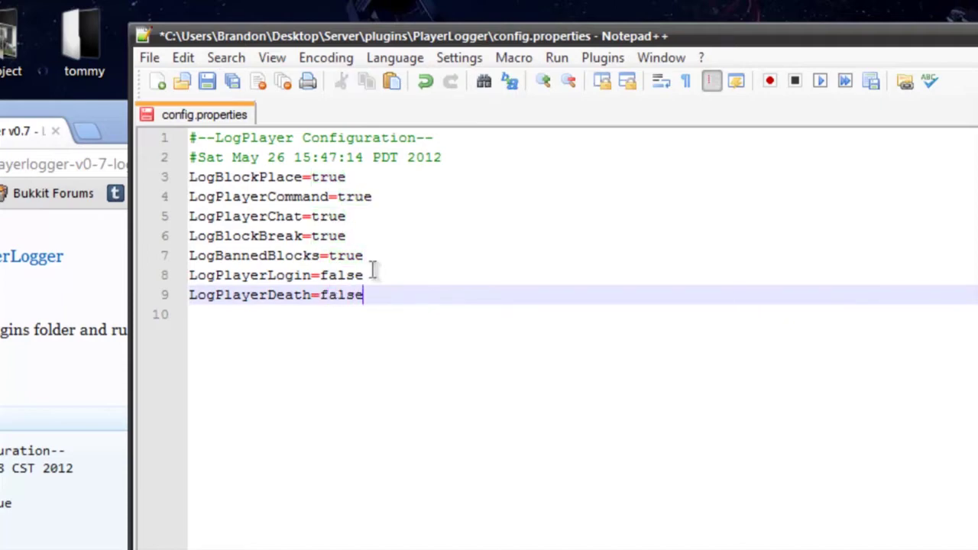
click(207, 81)
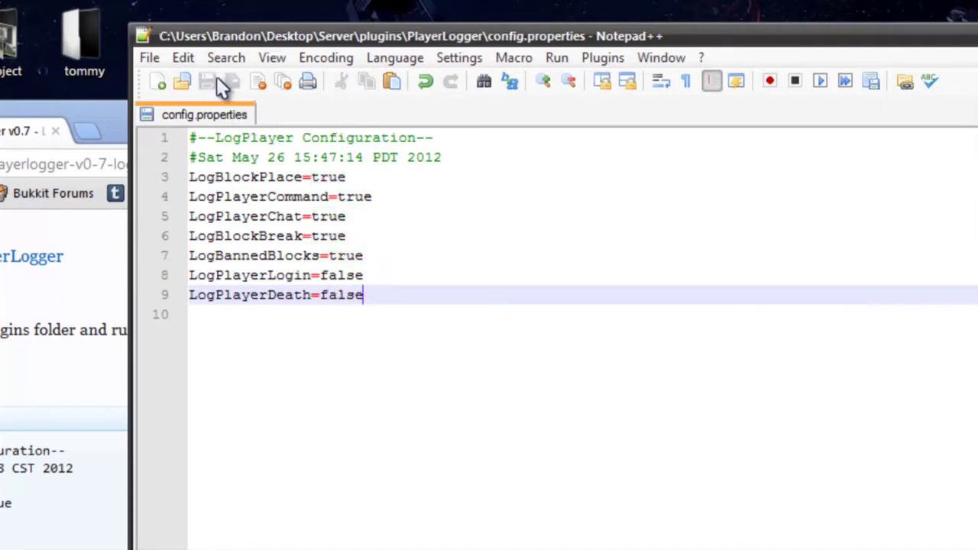
key(alt+F4)
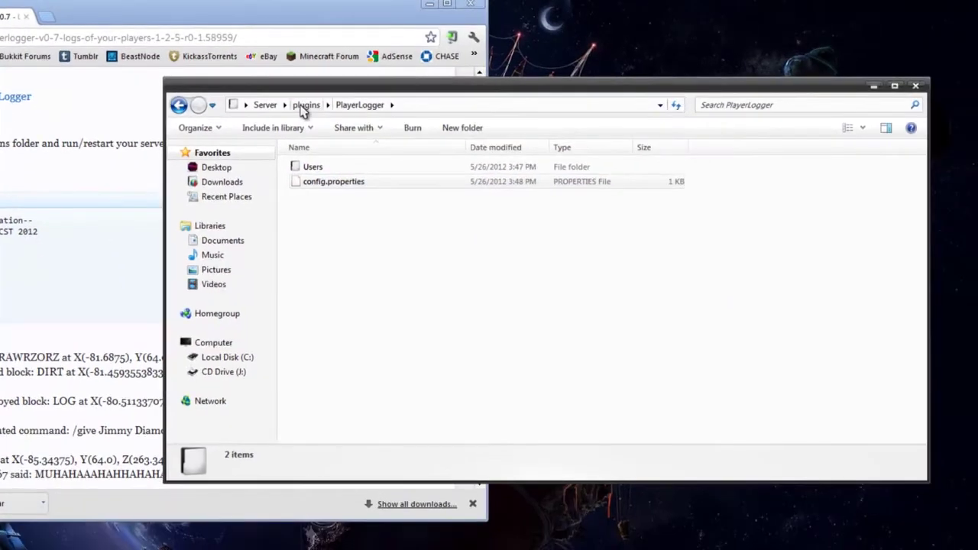
- Return to the Server folder and restart the server with the launch batch file, moving its console aside
click(305, 106)
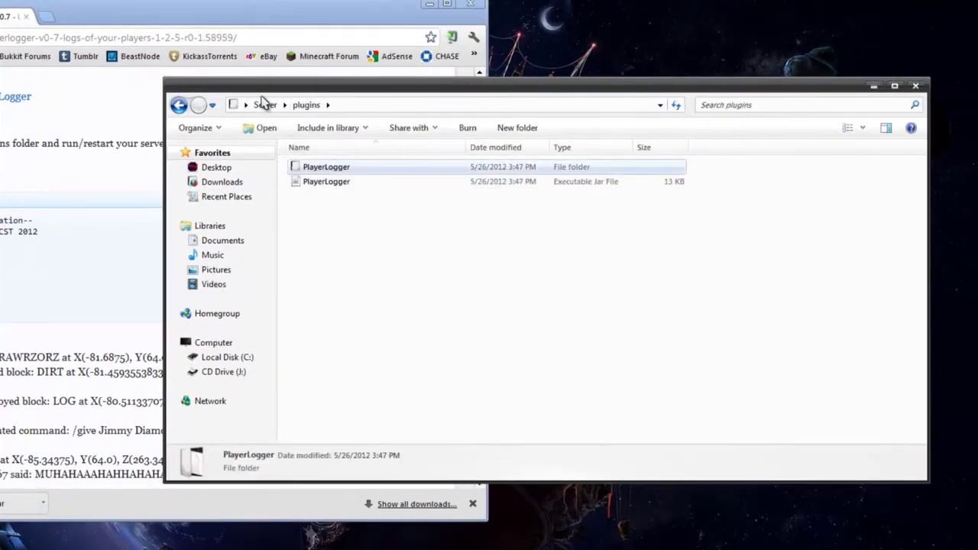
click(265, 105)
double_click(314, 298)
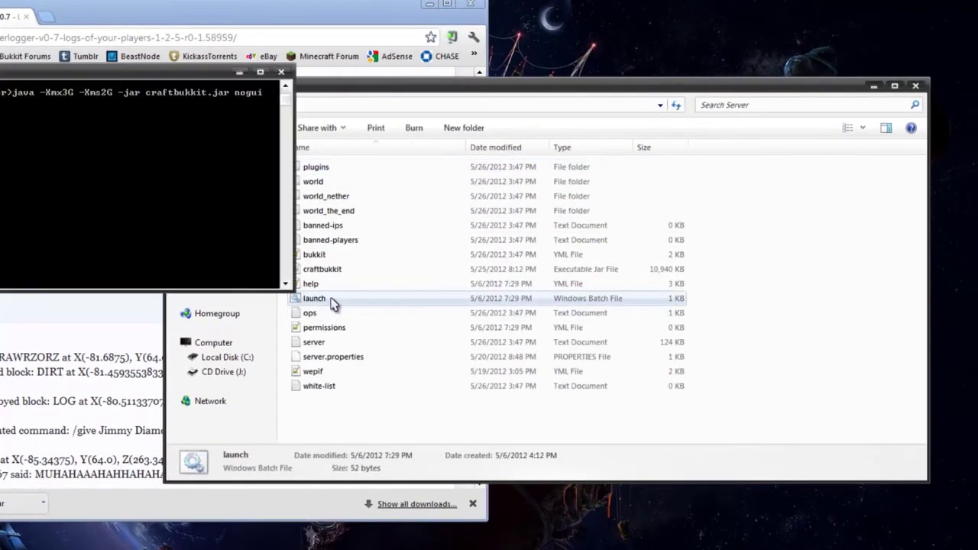
drag(75, 77, 643, 11)
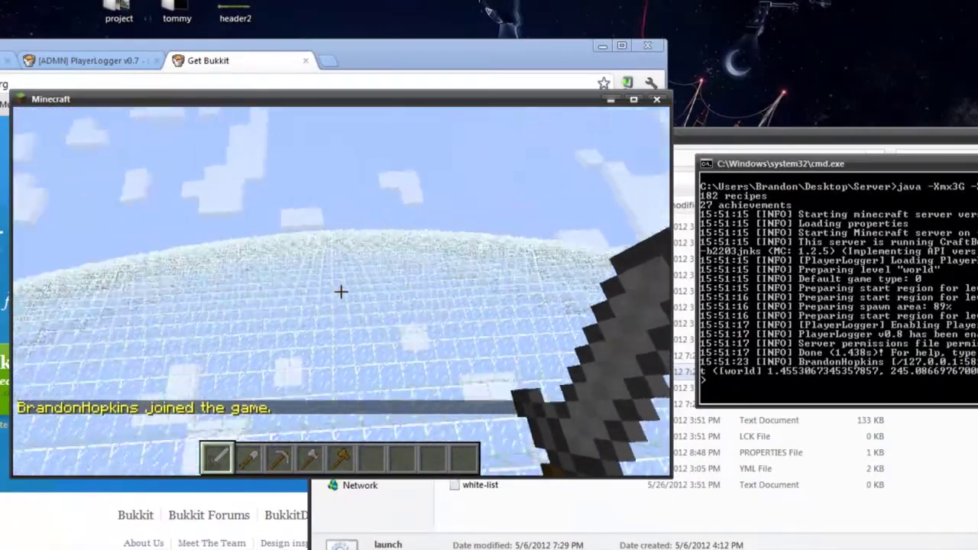
- Break glass blocks in Minecraft with the pickaxe from the third hotbar slot
key(3)
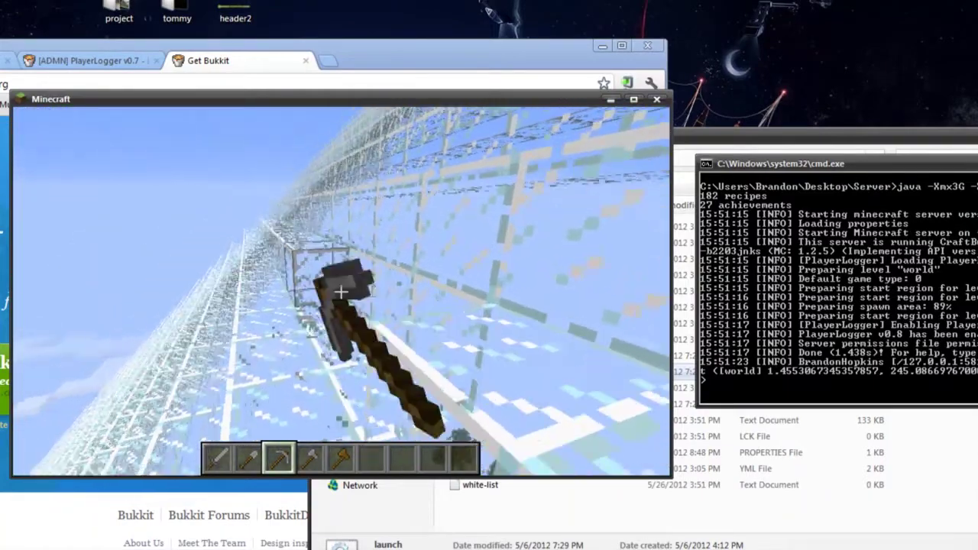
click(341, 291)
click(341, 291)
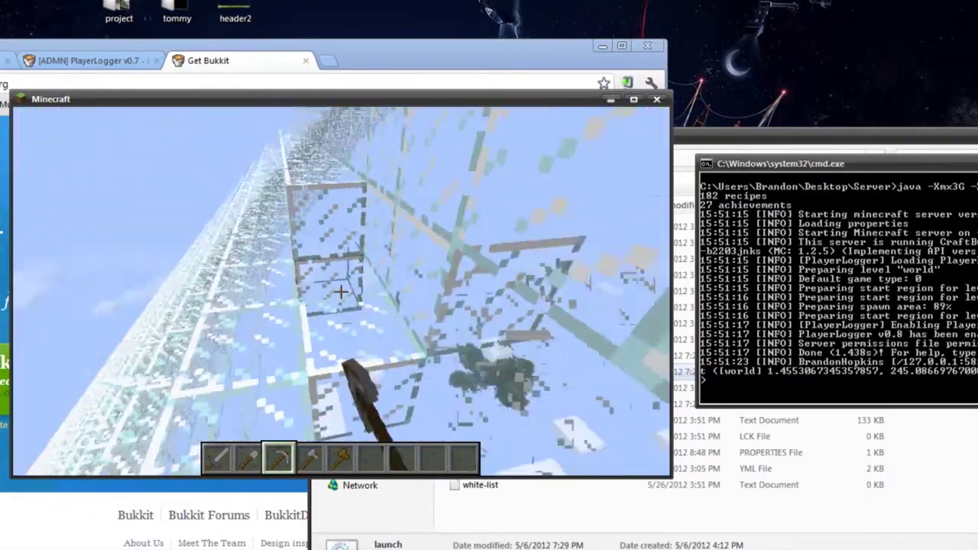
- Add a sandstone block to the seventh hotbar slot and place it on the glass structure
key(e)
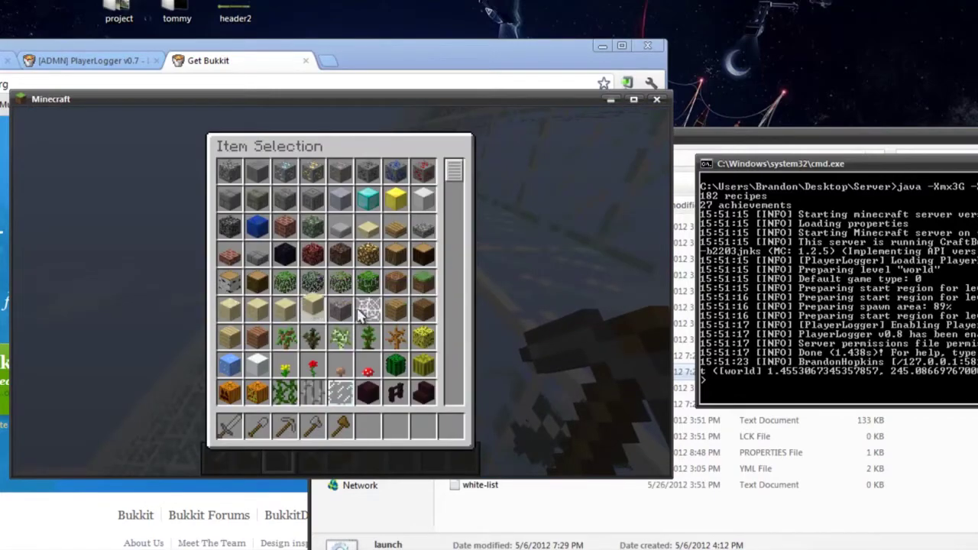
click(397, 425)
key(e)
key(7)
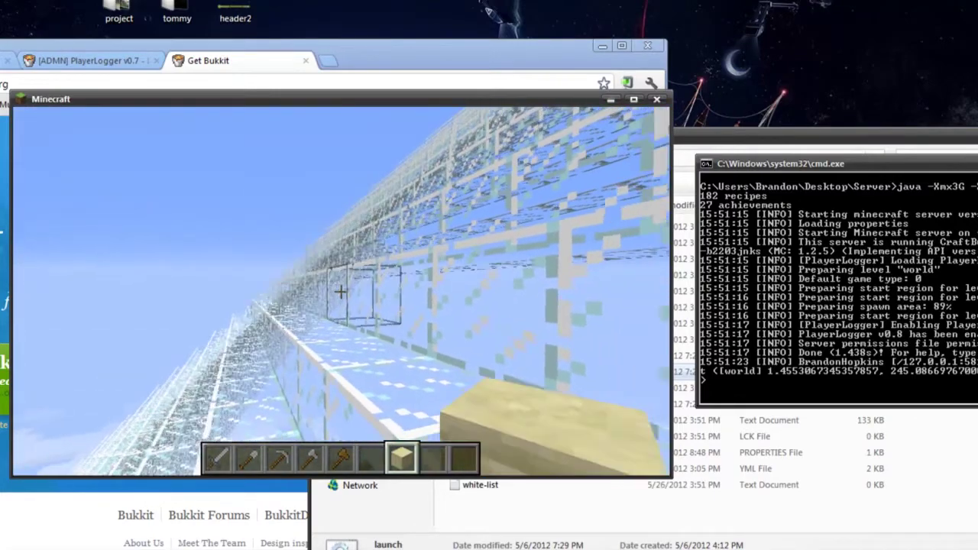
right_click(342, 291)
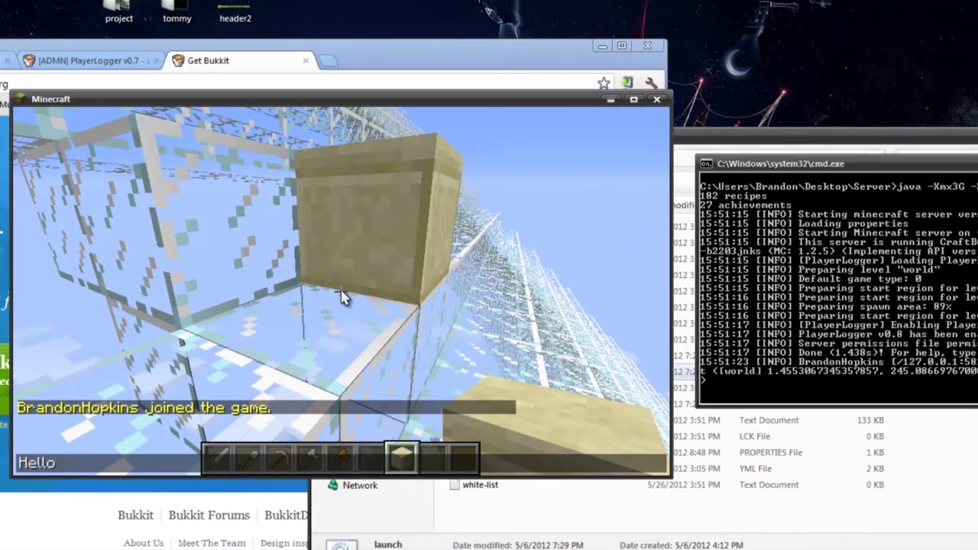
- Send the chat message "Hello Youtube" and run the /list command
key(Return)
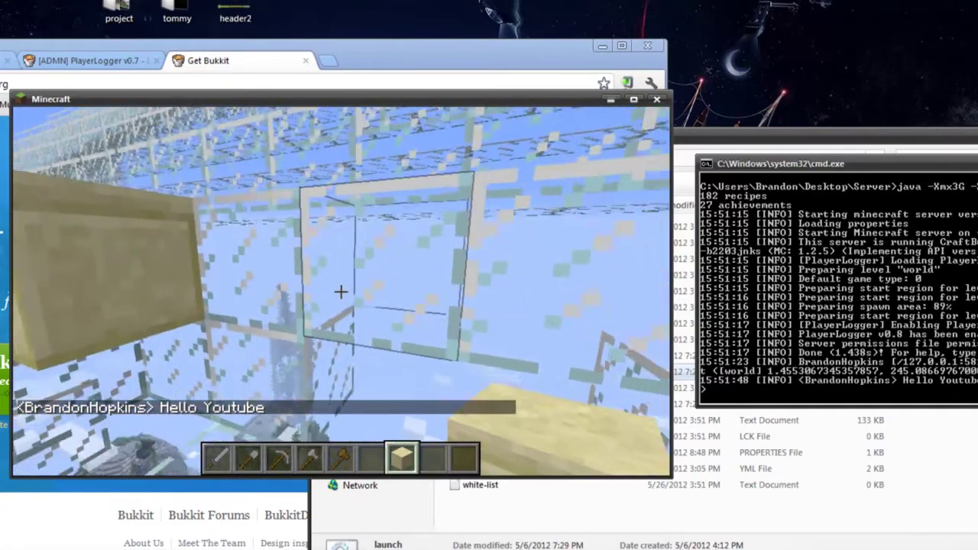
key(t)
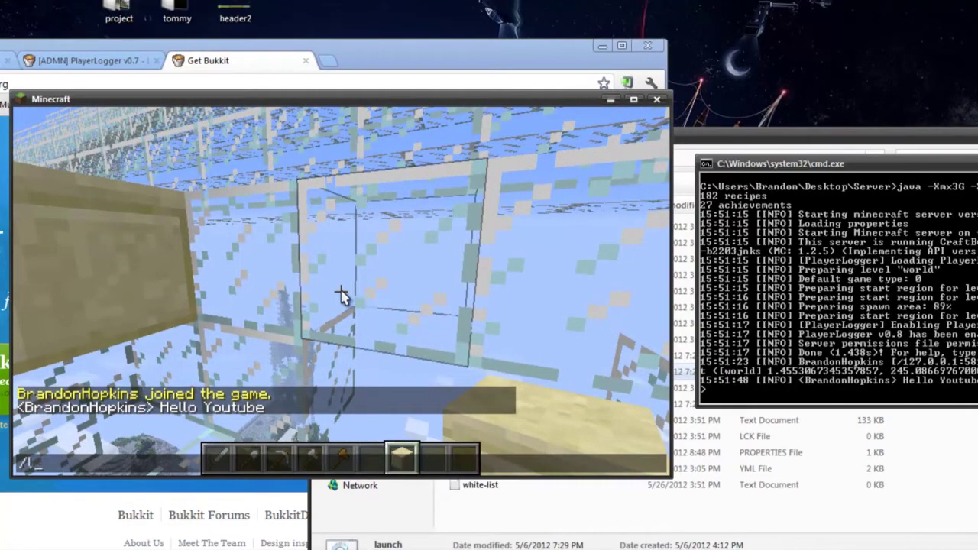
text(/list)
key(Return)
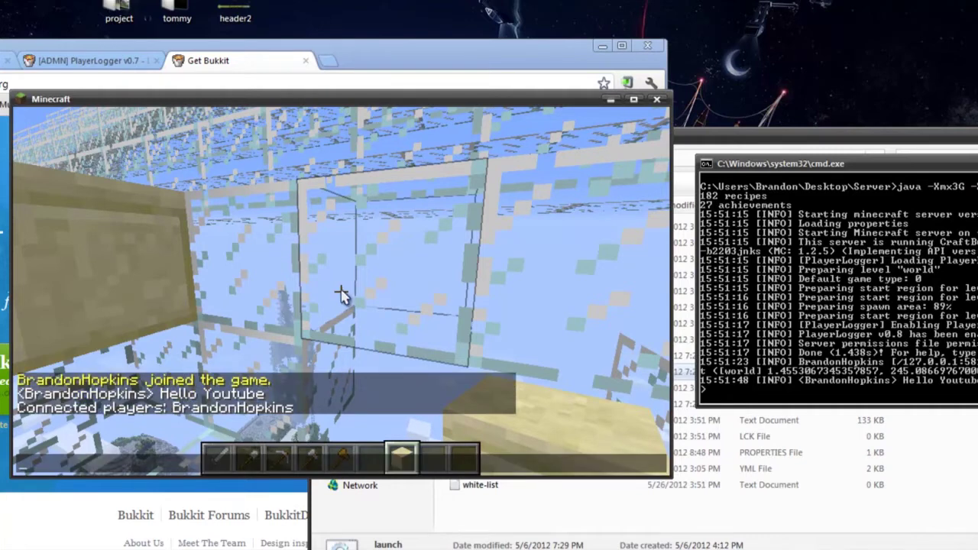
- Run the /home and /save-all commands from the game chat
text(home)
key(Return)
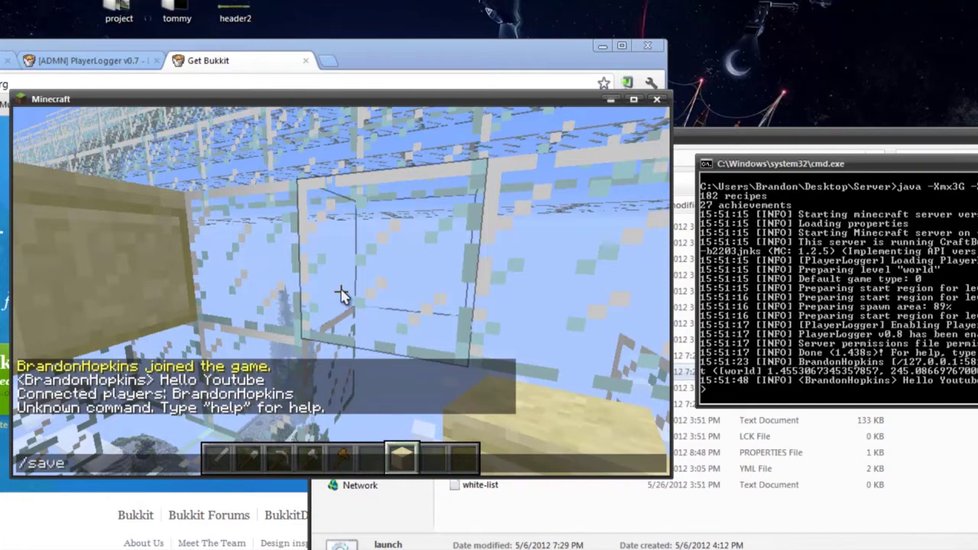
text(/save-all)
key(Return)
- Stop the server from the game chat, then close the server console and the Minecraft window
key(t)
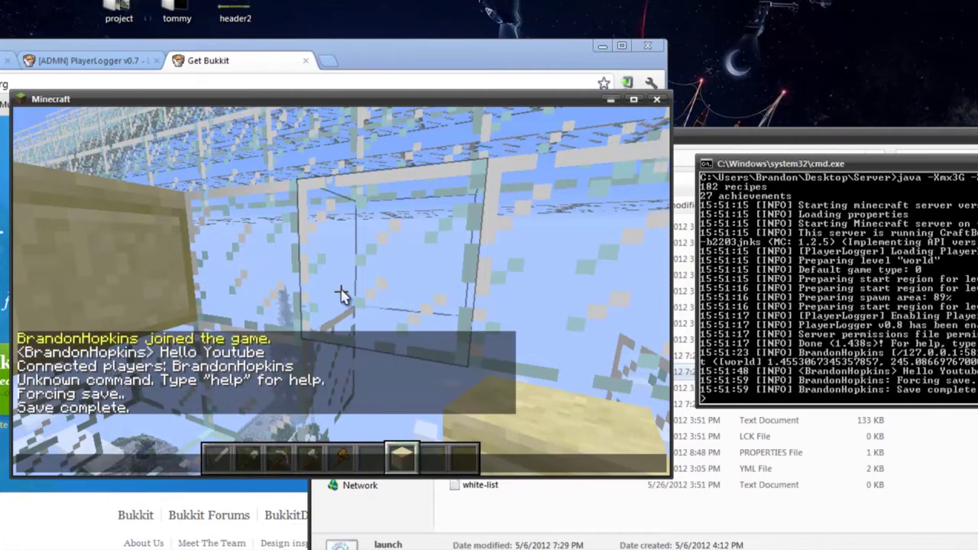
key(Return)
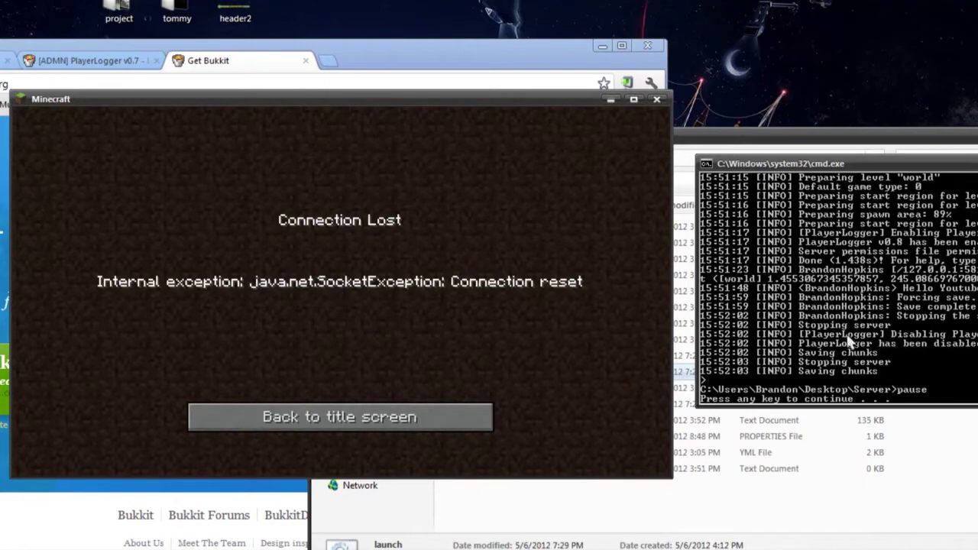
click(849, 343)
key(Return)
click(657, 100)
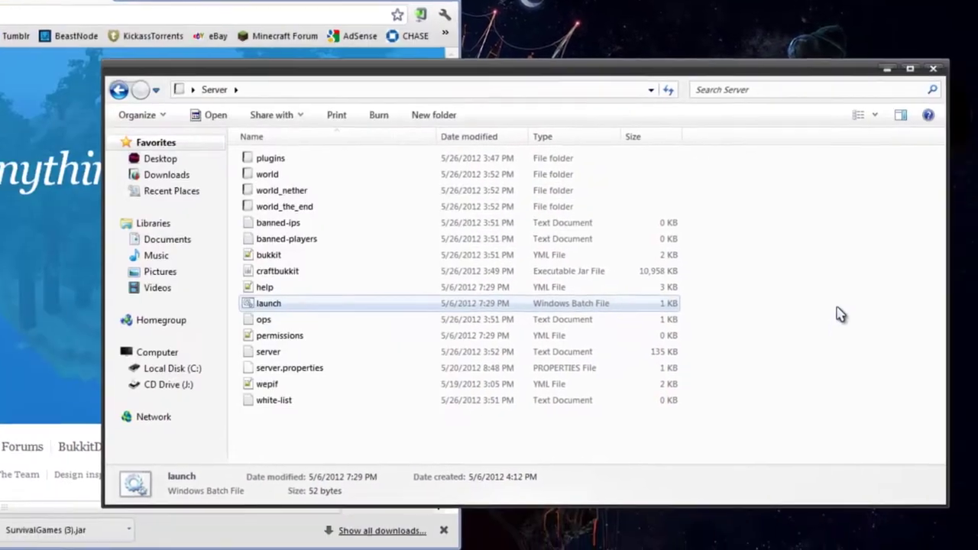
- Open the player's properties log from the server's plugins/PlayerLogger/Users folder in Notepad++
double_click(269, 158)
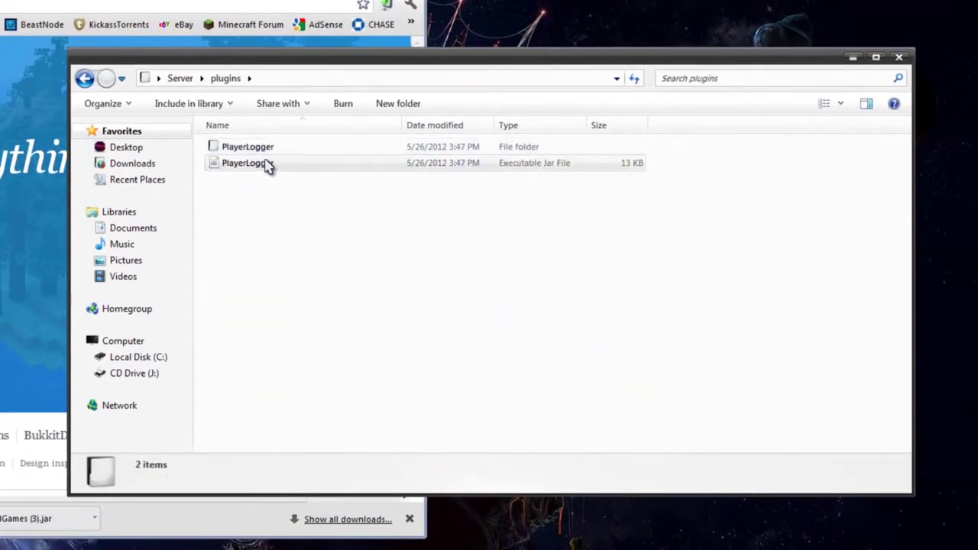
double_click(249, 150)
click(244, 151)
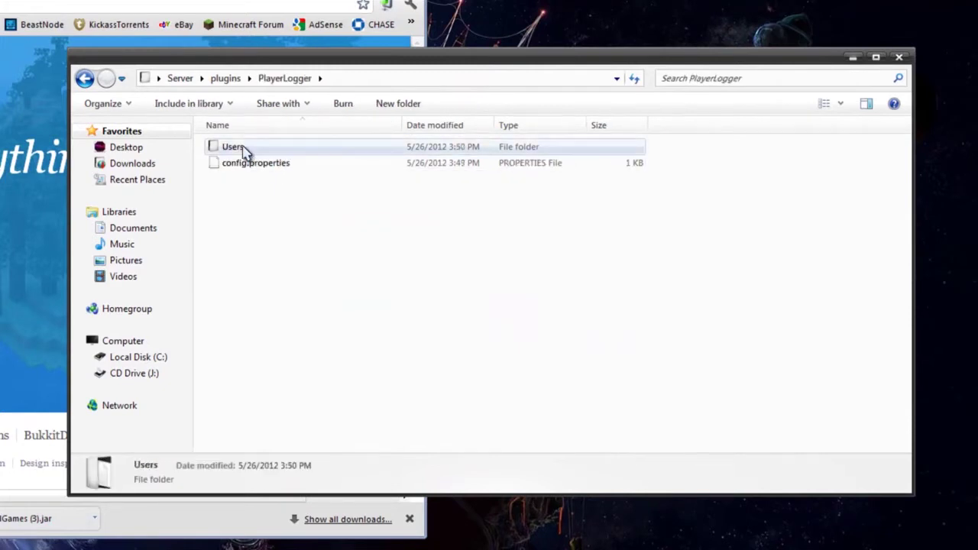
double_click(243, 151)
right_click(306, 153)
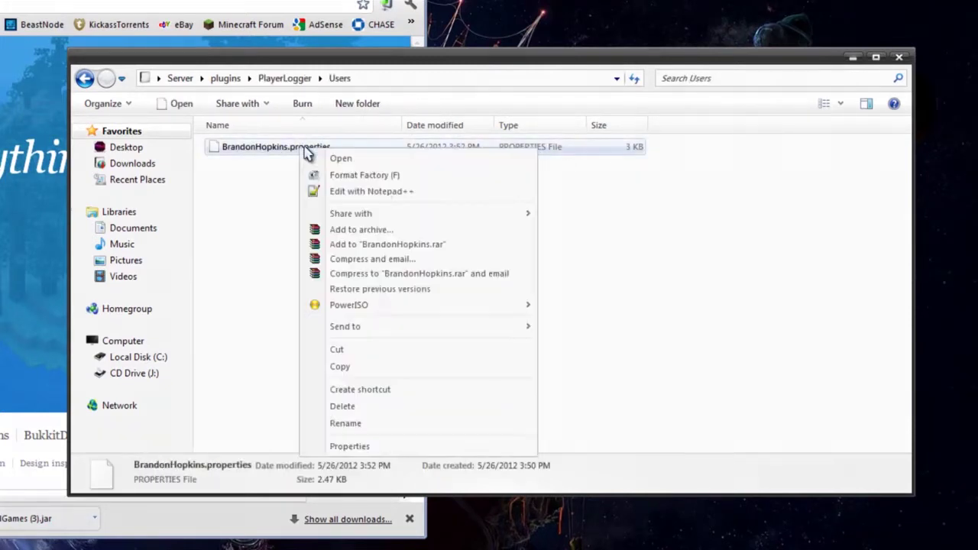
click(386, 192)
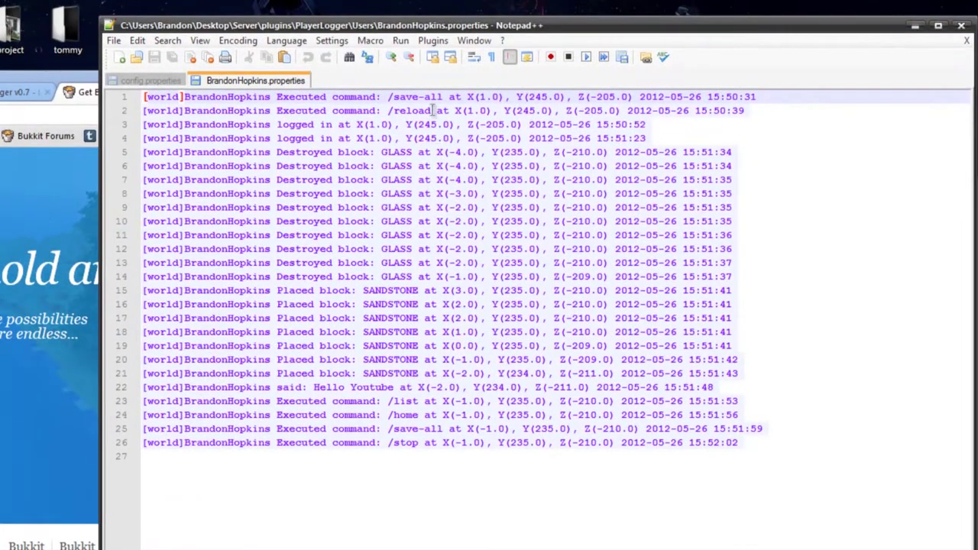
- Review the log's opening command and login entries, and its destroyed and placed block entries
drag(755, 114, 96, 93)
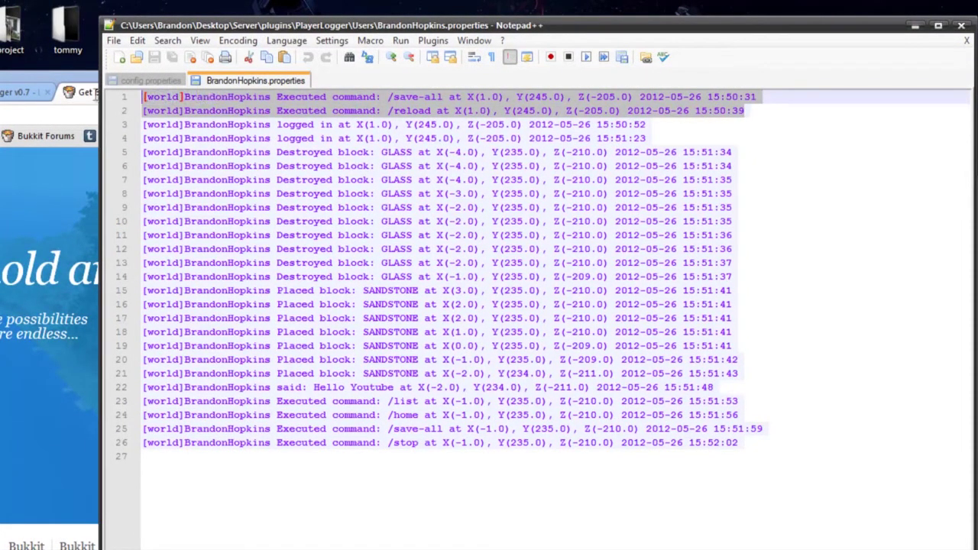
drag(703, 142, 136, 123)
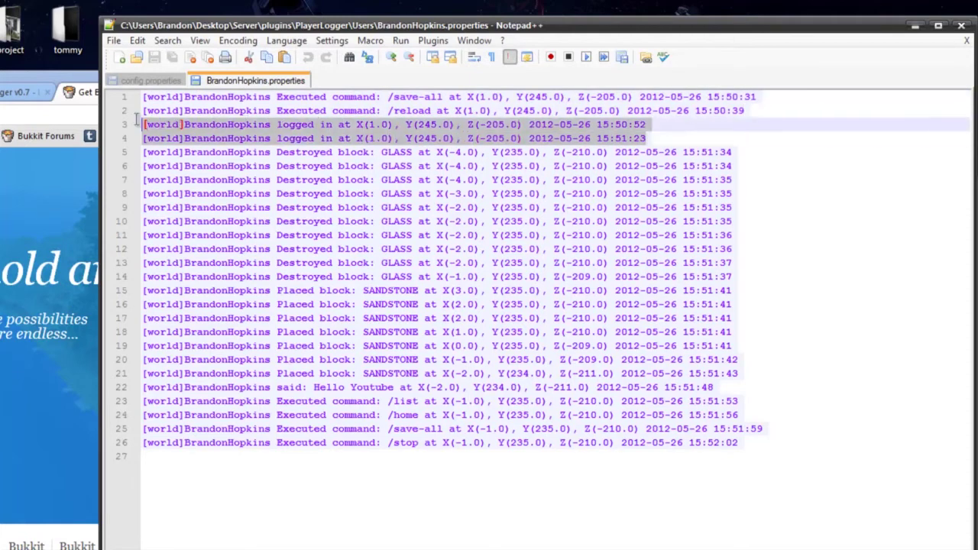
drag(413, 150, 634, 290)
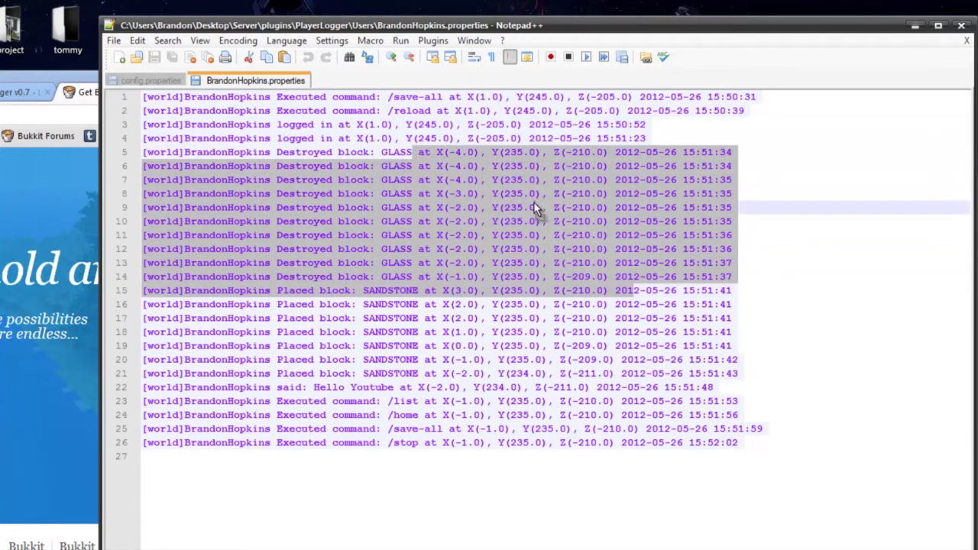
click(524, 207)
drag(298, 297, 461, 356)
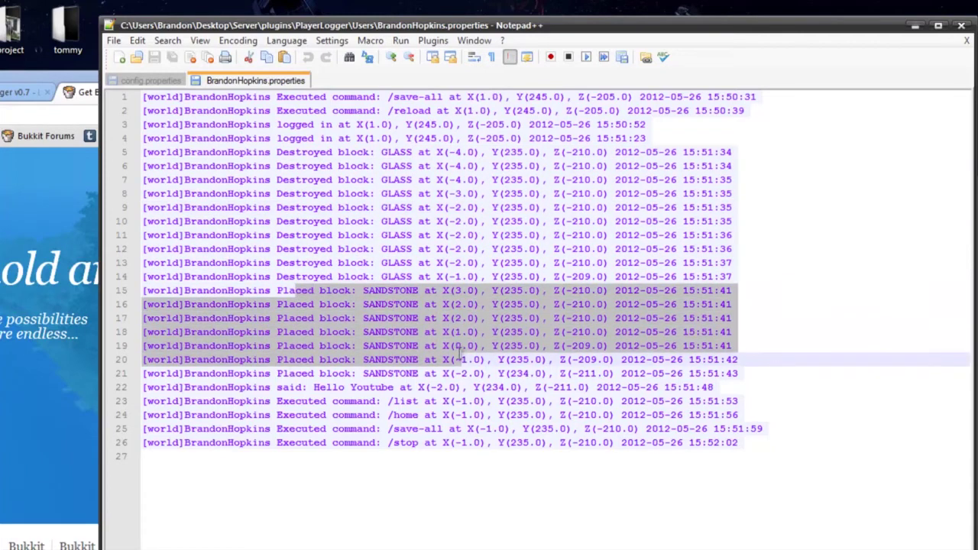
drag(277, 373, 351, 375)
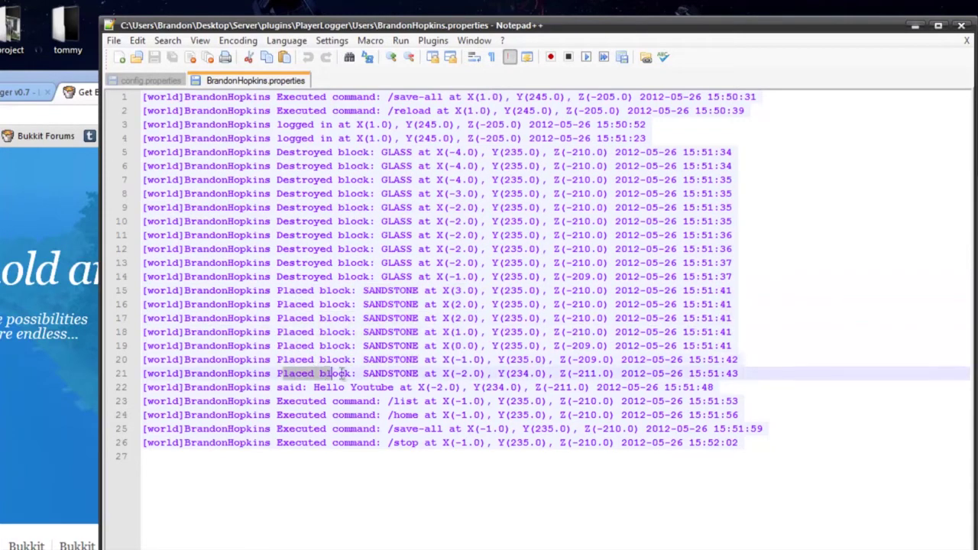
- Review the logged chat message and the final command entries, and close Notepad++
drag(295, 388, 712, 387)
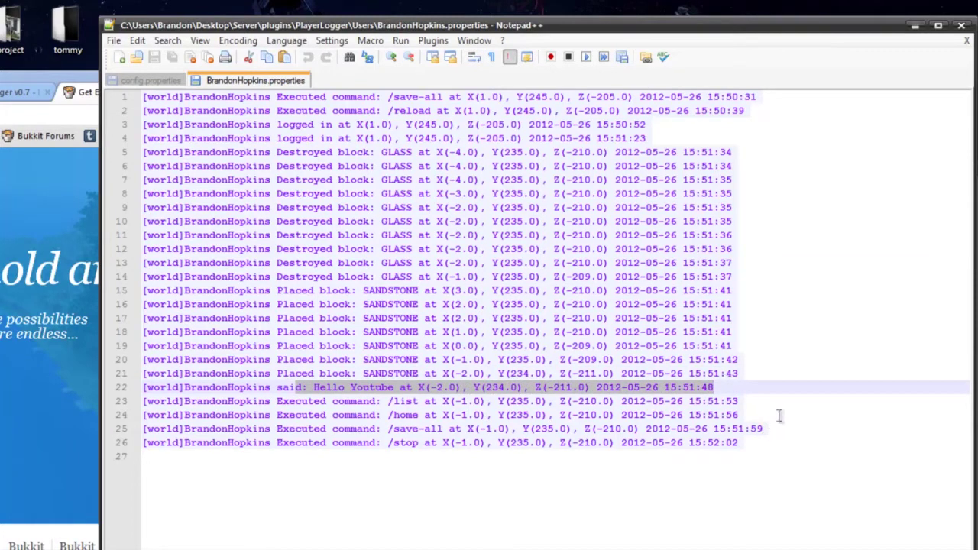
drag(780, 415, 628, 428)
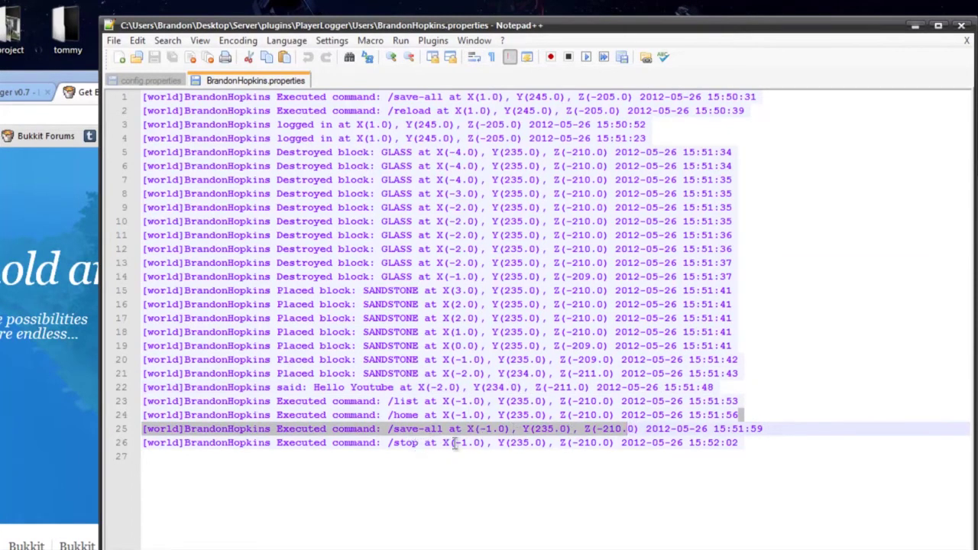
drag(492, 443, 657, 444)
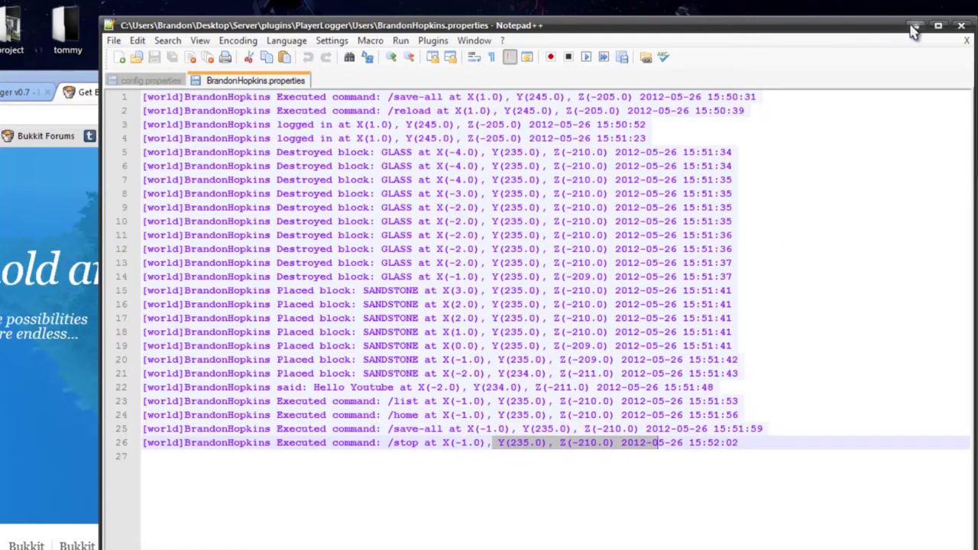
click(962, 25)
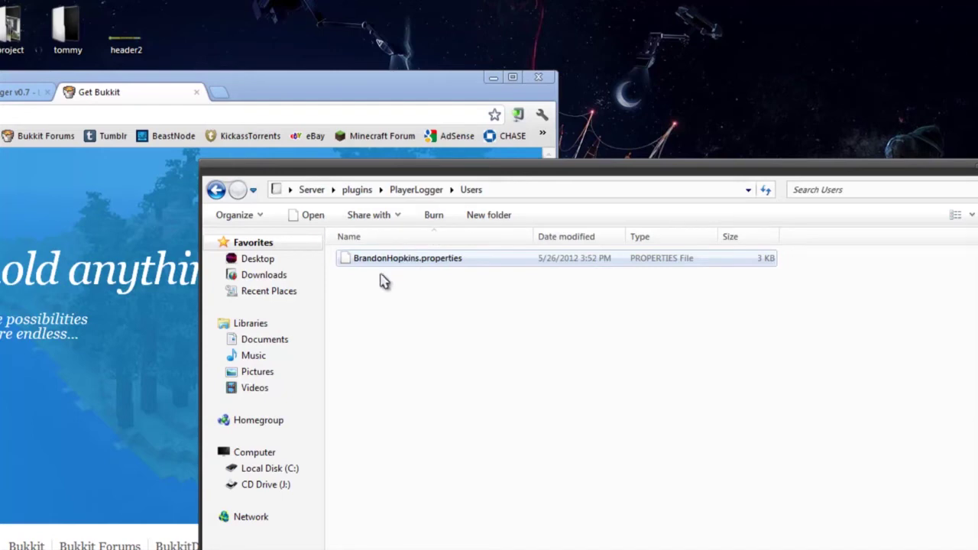
drag(655, 388, 341, 257)
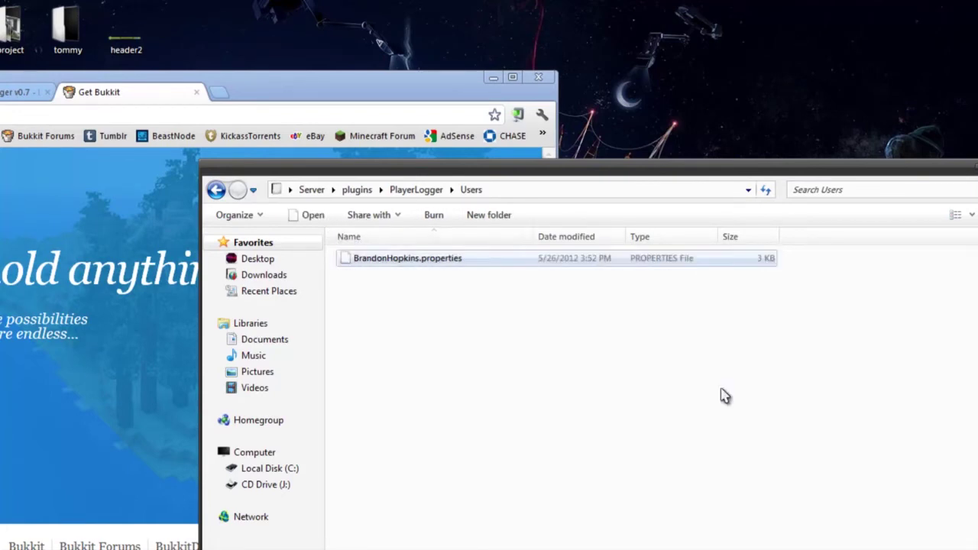